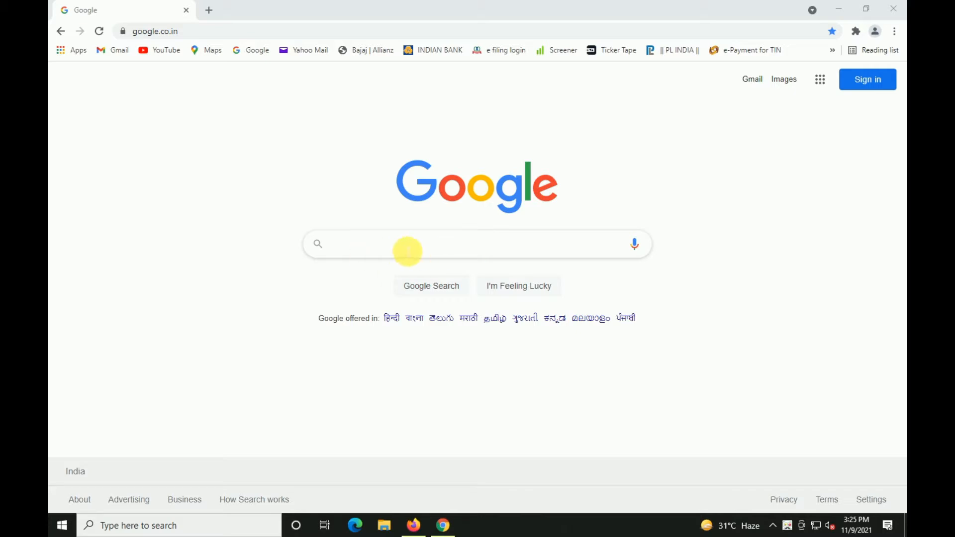
- Run a Google search for 'eshram'
left_click(375, 245)
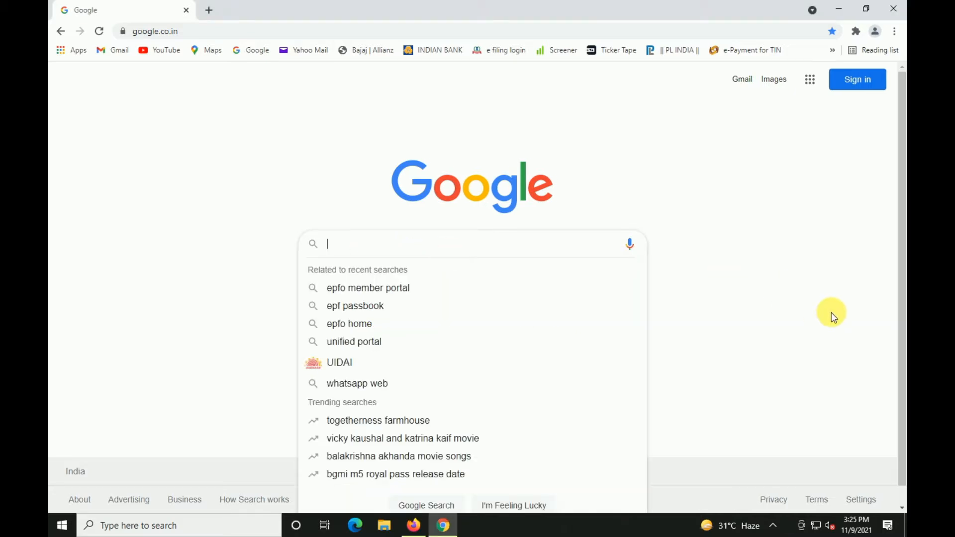
type("esh")
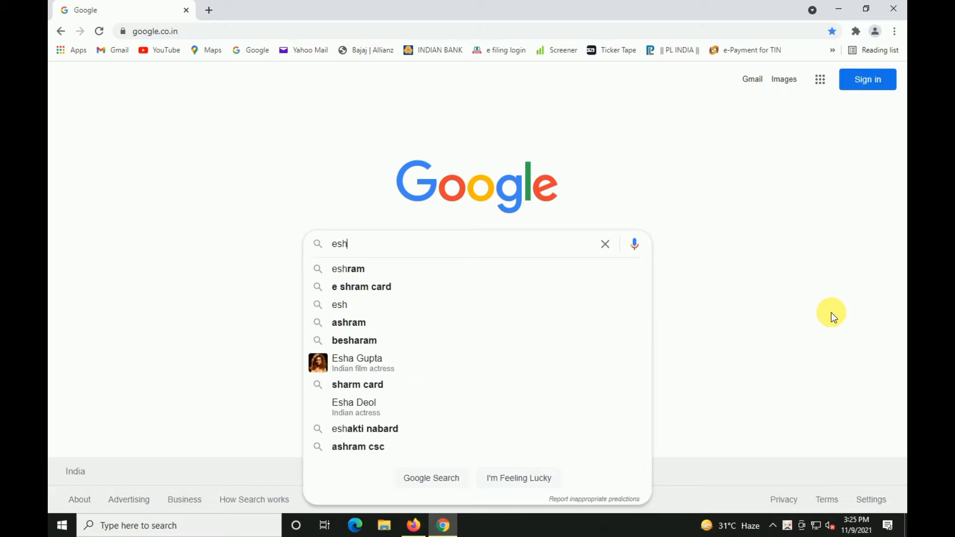
type("ram")
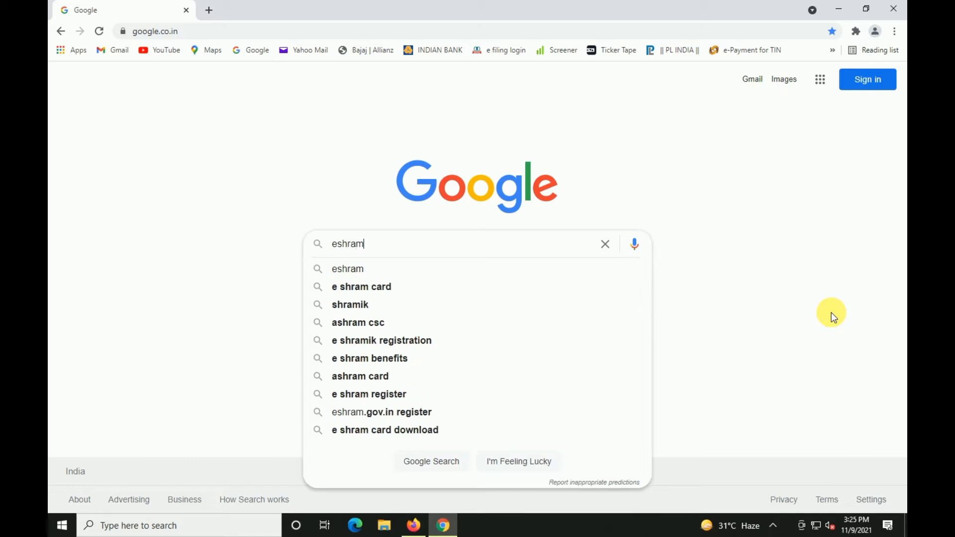
key("Return")
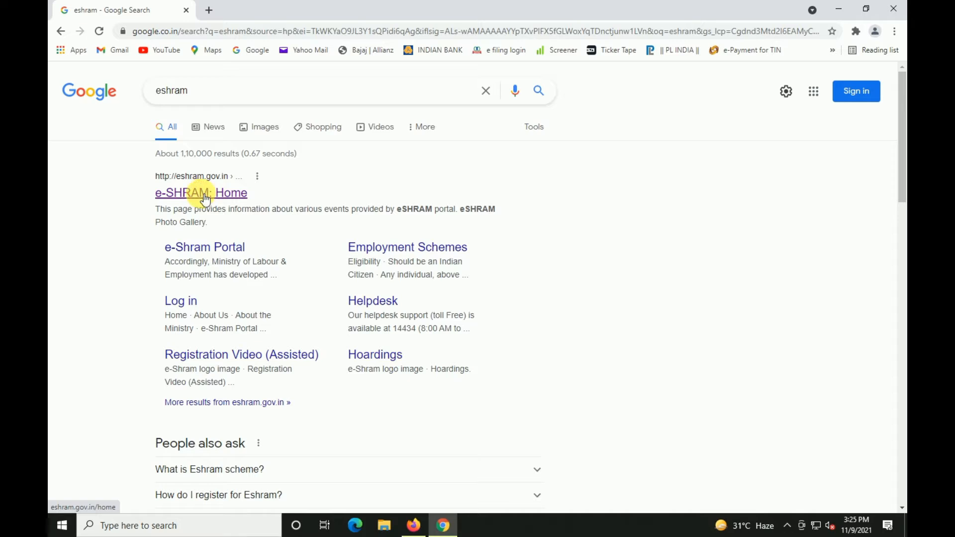
- Open the e-SHRAM: Home result, then go to the self registration page
left_click(205, 199)
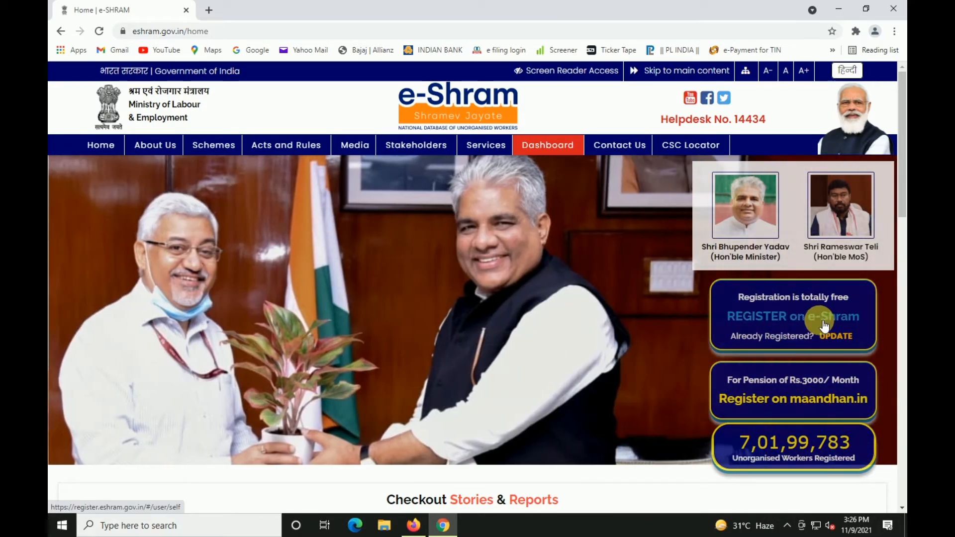
left_click(811, 321)
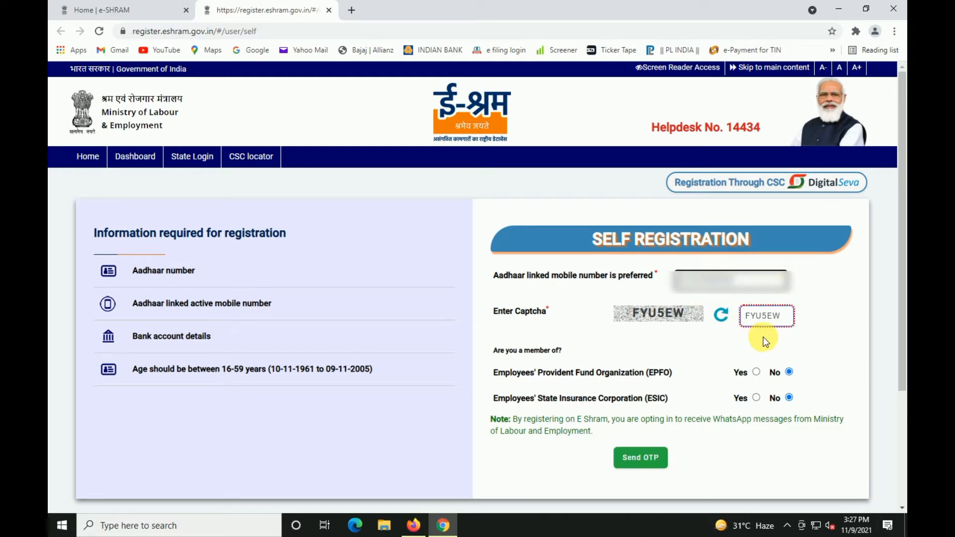
- Request the OTP on the registered mobile, enter the received code and submit it
left_click(642, 459)
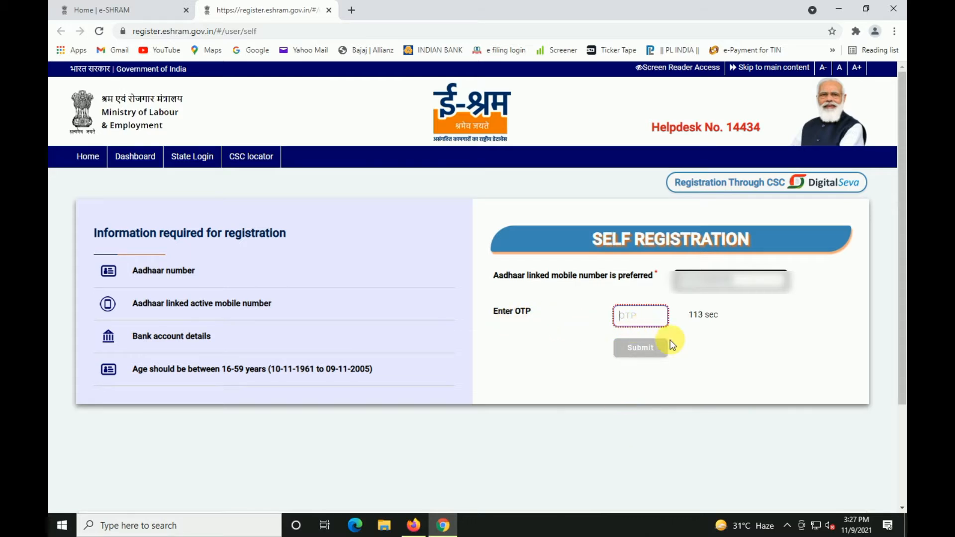
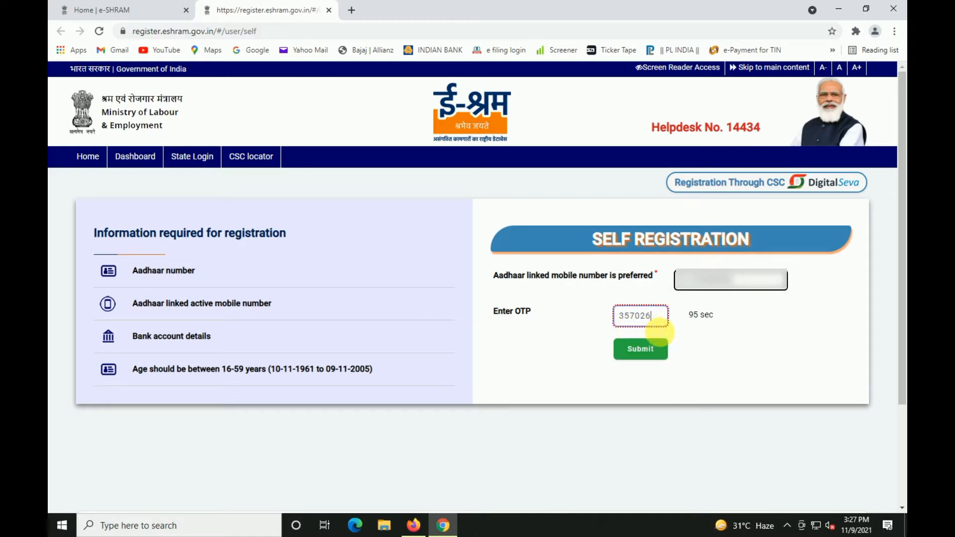
left_click(640, 358)
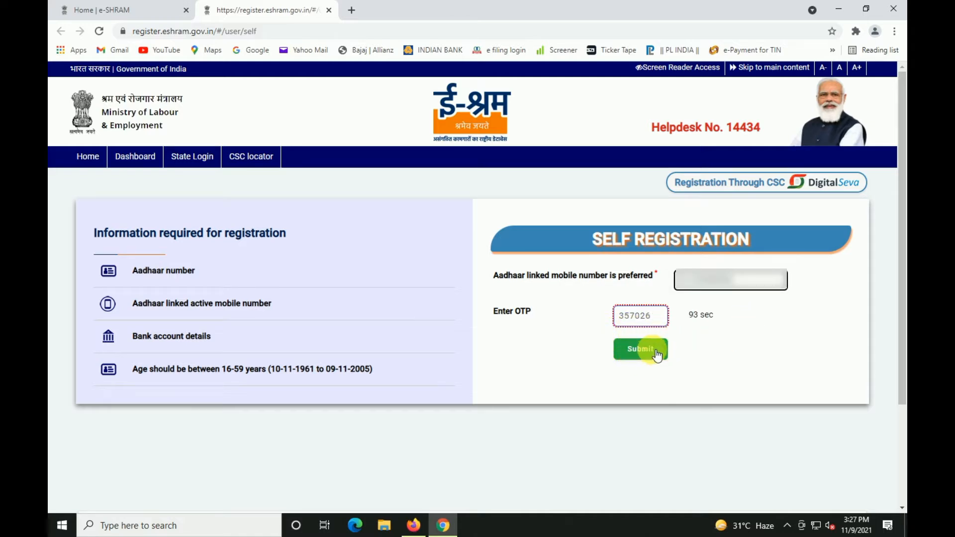
left_click(642, 348)
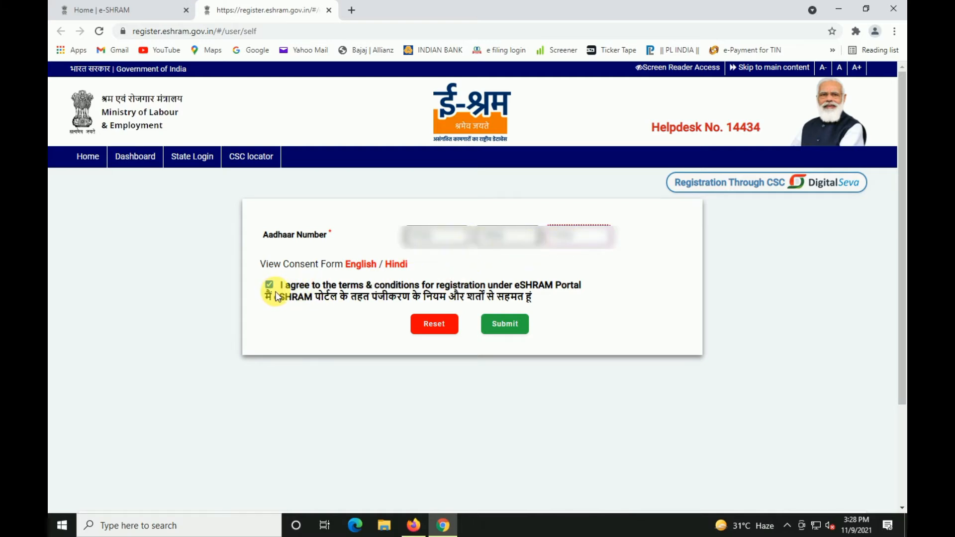
- Submit the Aadhaar number with accepted terms, then enter and validate the Aadhaar OTP
left_click(516, 336)
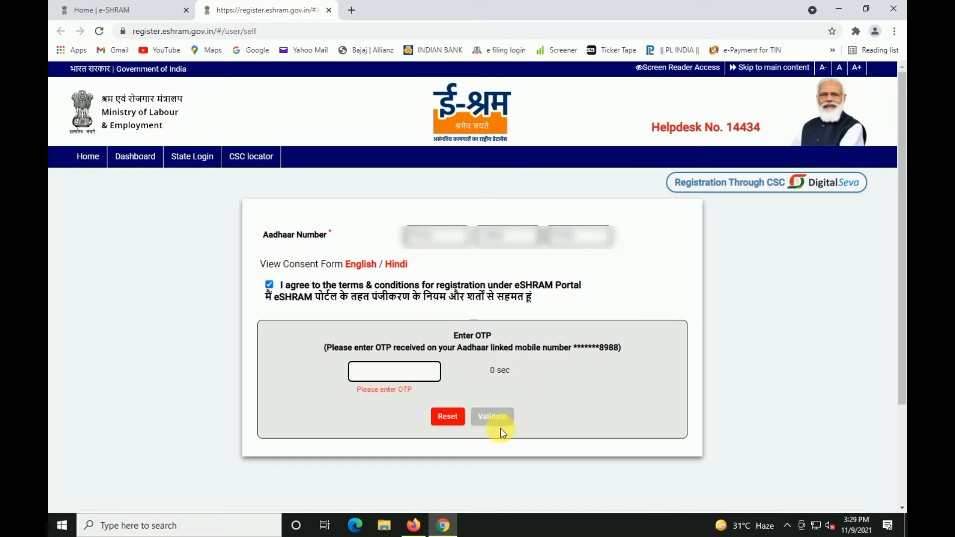
left_click(394, 377)
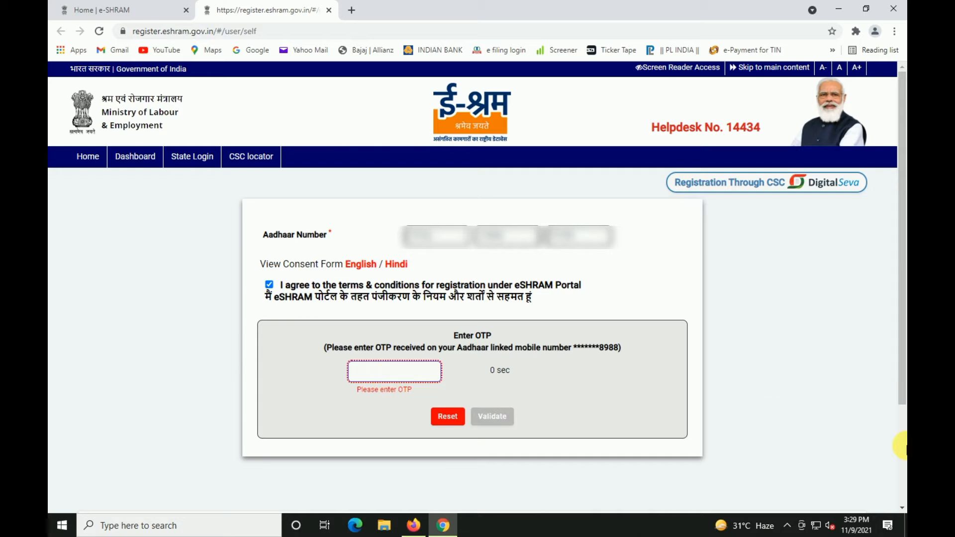
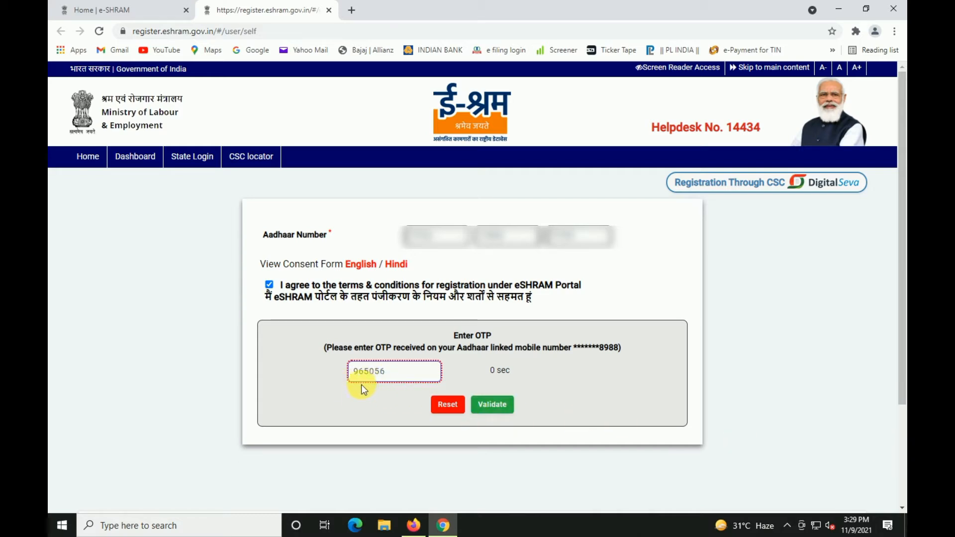
left_click(495, 410)
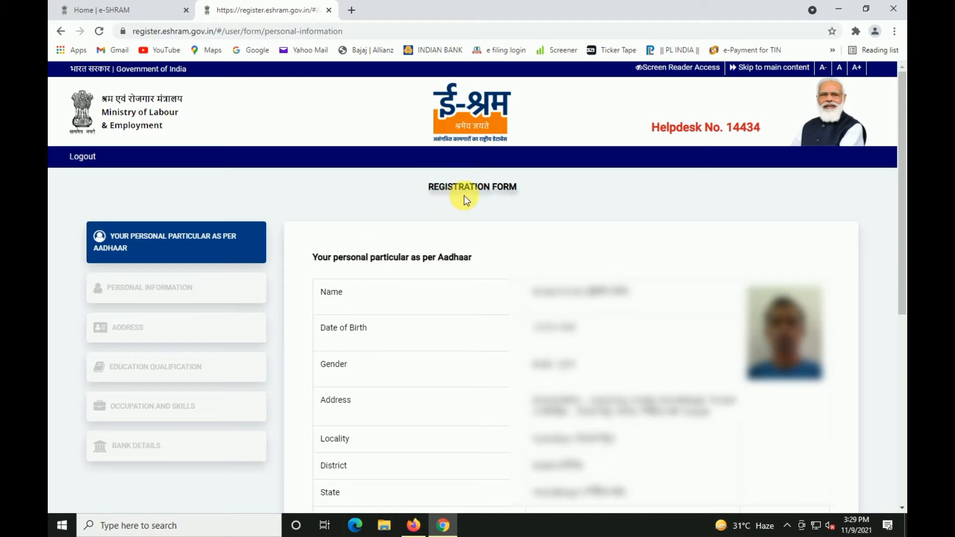
- Confirm the Aadhaar particulars and continue to the remaining registration details
scroll(504, 209, "down", 3)
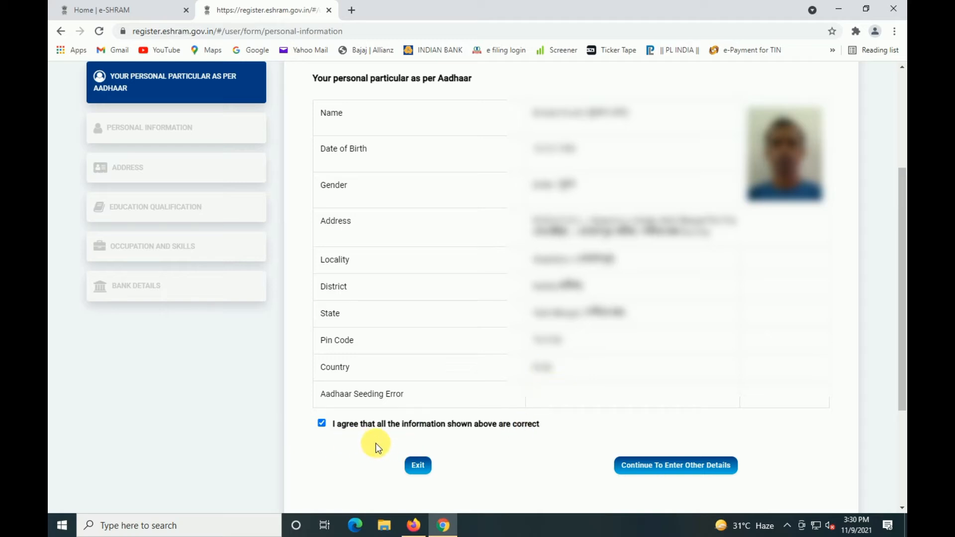
left_click(691, 475)
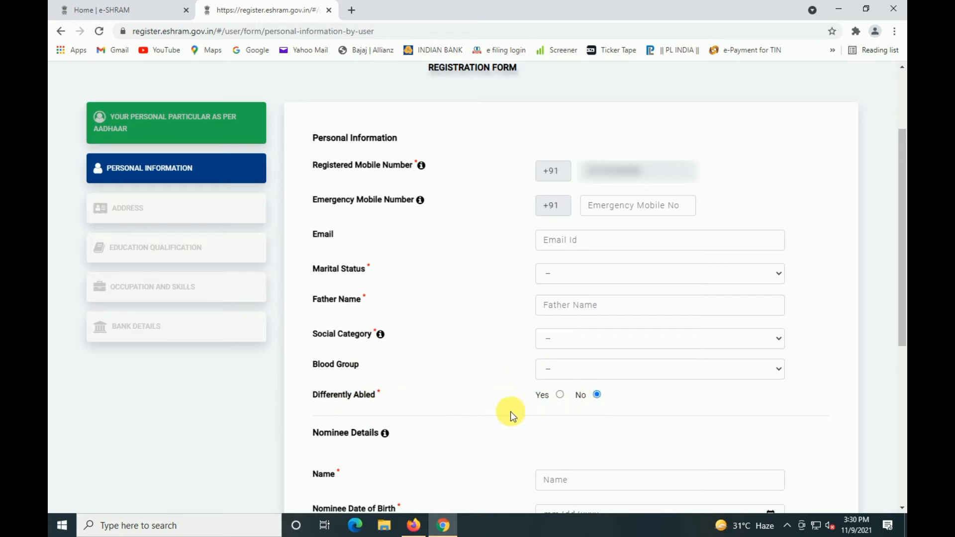
- Save the Personal Information, with OBC category and blood group O+, moving to Address
scroll(518, 412, "down", 4)
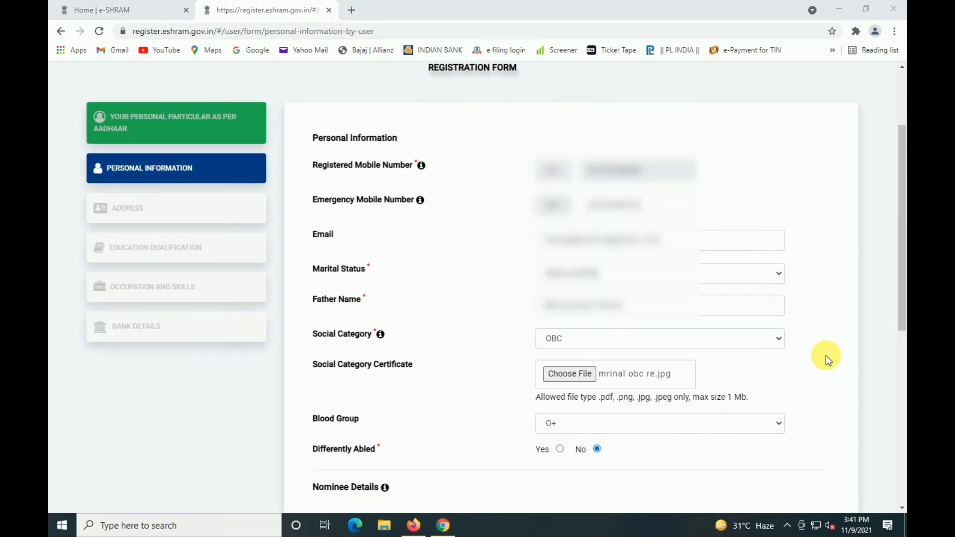
scroll(674, 286, "down", 1)
scroll(672, 288, "down", 5)
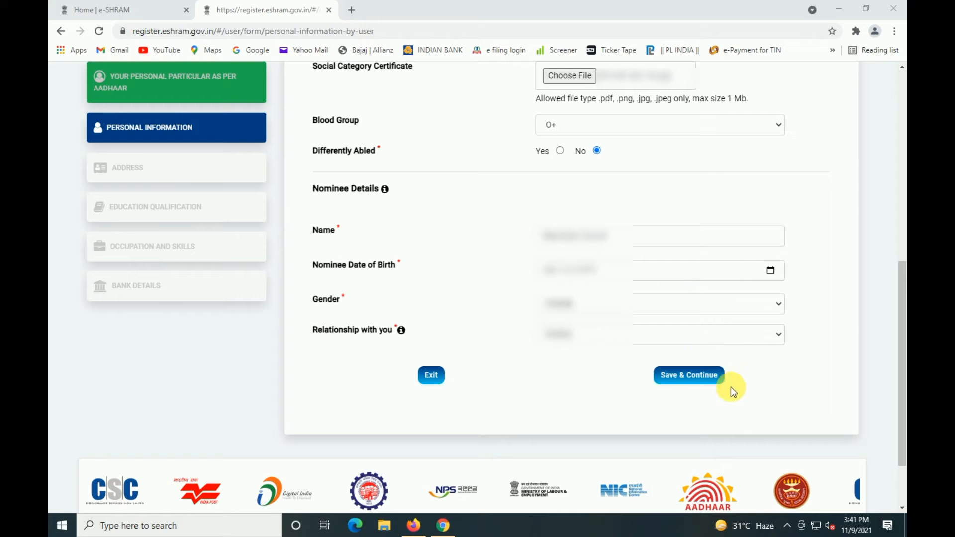
left_click(691, 379)
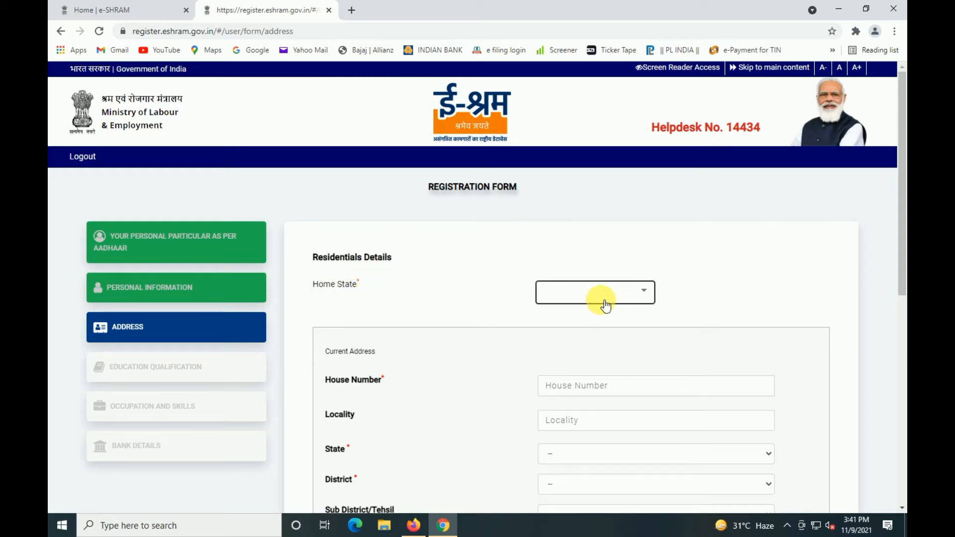
- Set the home state to WEST BENGAL
left_click(646, 295)
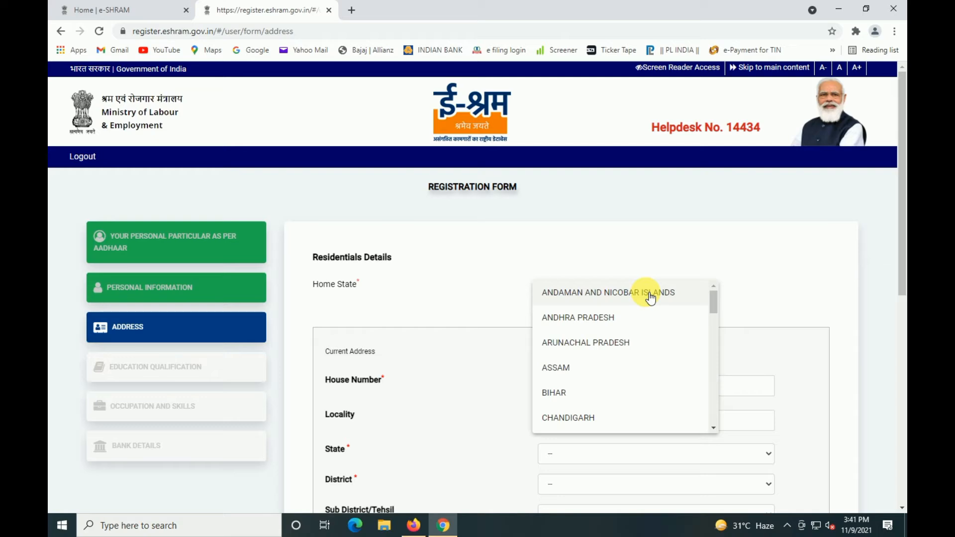
scroll(636, 333, "down", 6)
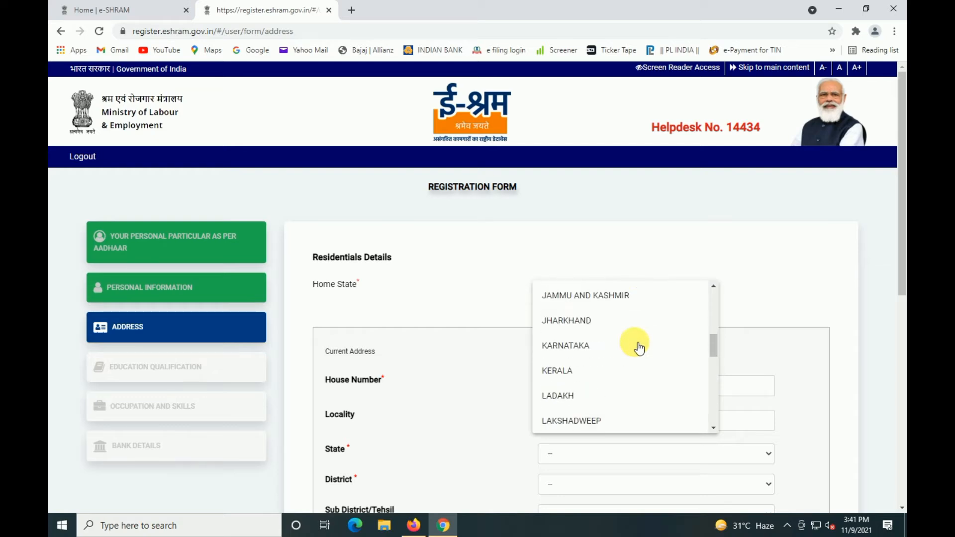
scroll(639, 347, "down", 7)
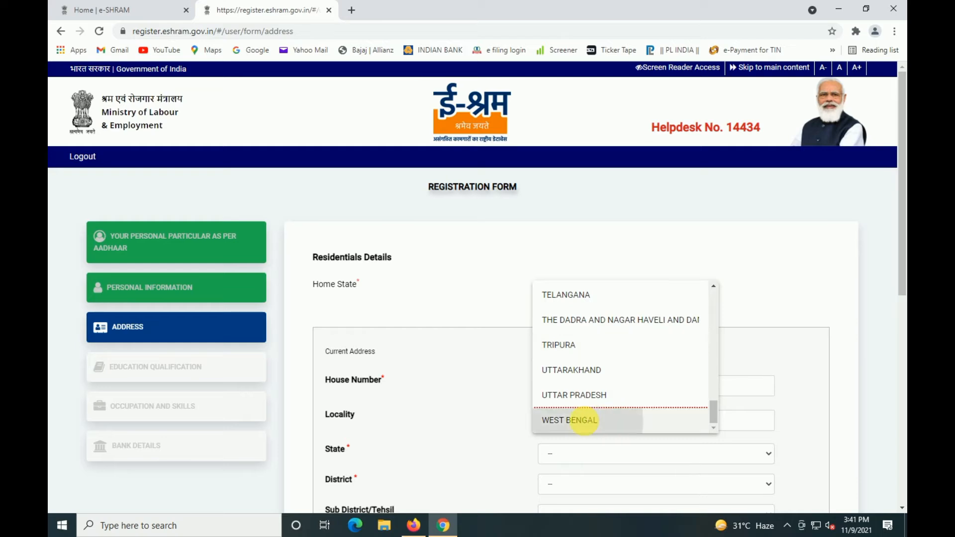
left_click(587, 421)
- Set the time at current location to More than 25 years
scroll(786, 345, "down", 3)
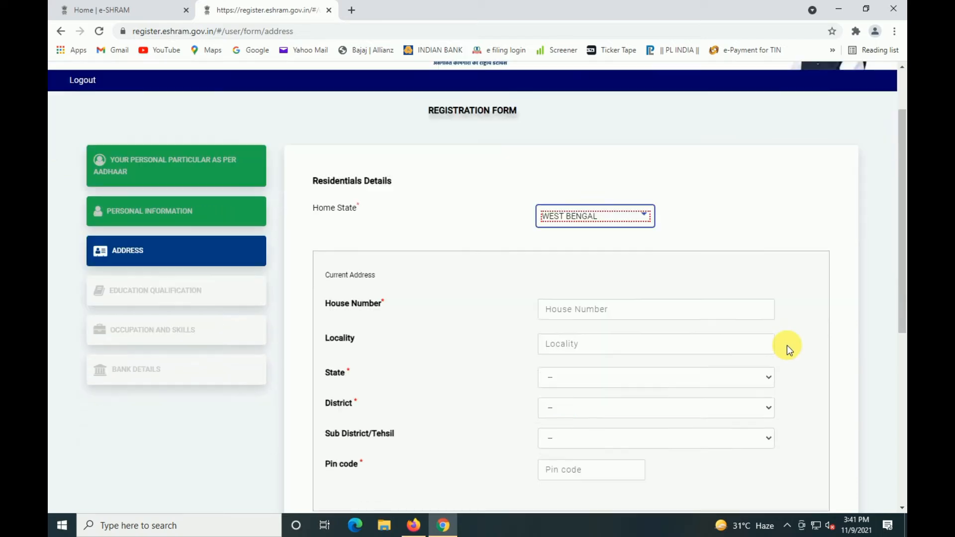
scroll(787, 345, "down", 1)
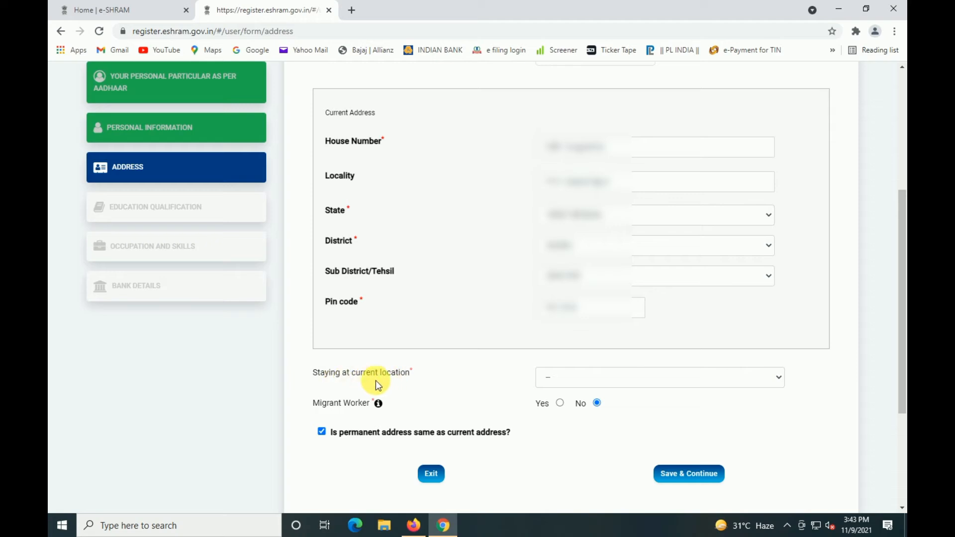
left_click(630, 380)
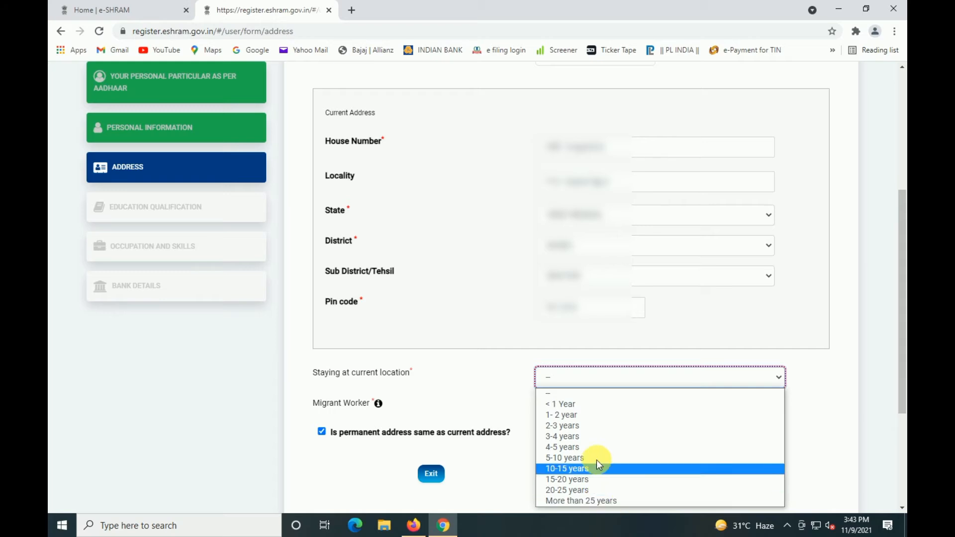
left_click(605, 502)
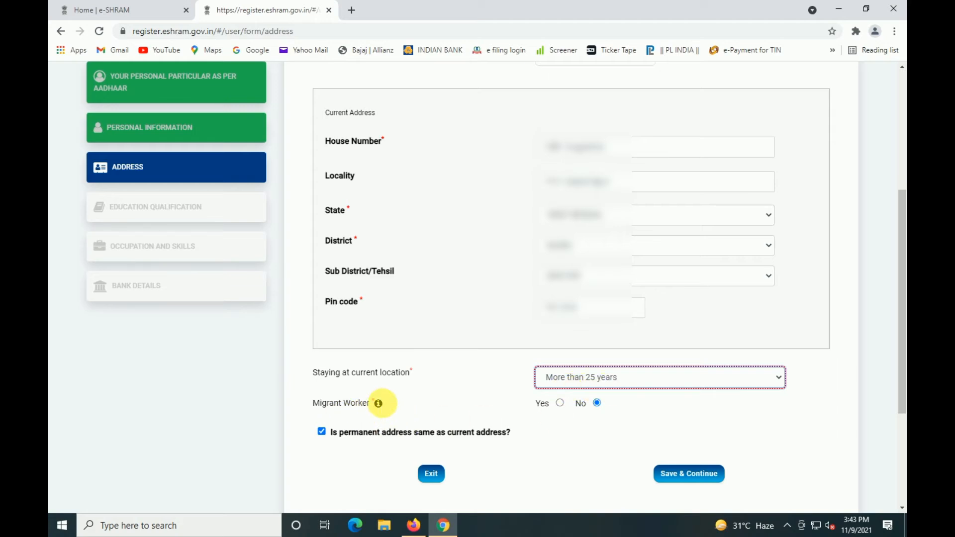
mouse_move(380, 405)
- Save the address, then save Post-graduate and above qualification with 10000 & Below income
left_click(694, 475)
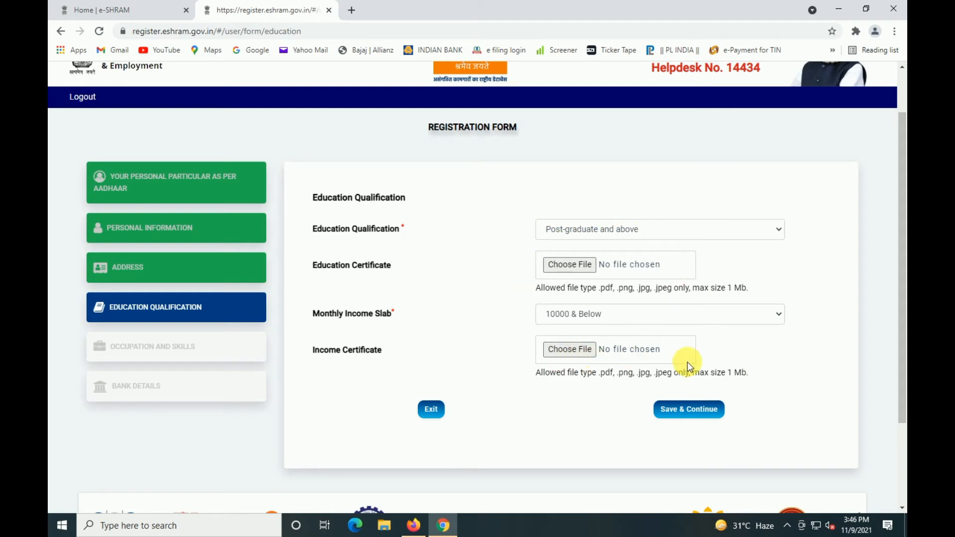
left_click(696, 416)
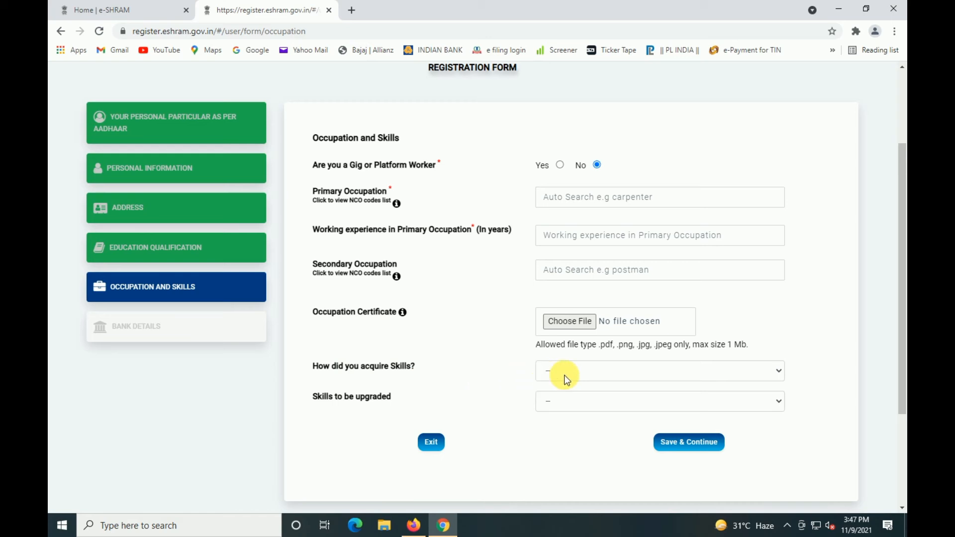
- Review the options for how skills were acquired and which skills to upgrade
left_click(602, 371)
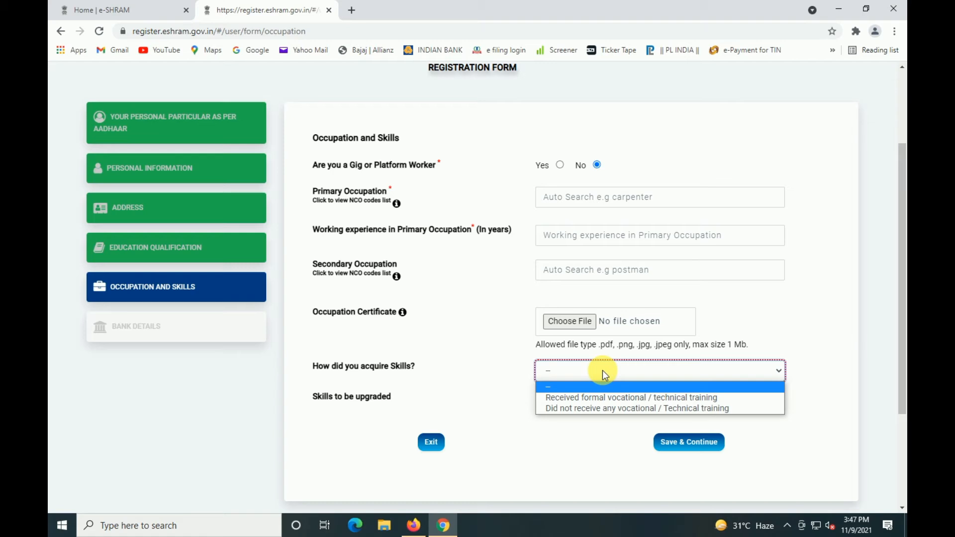
left_click(601, 370)
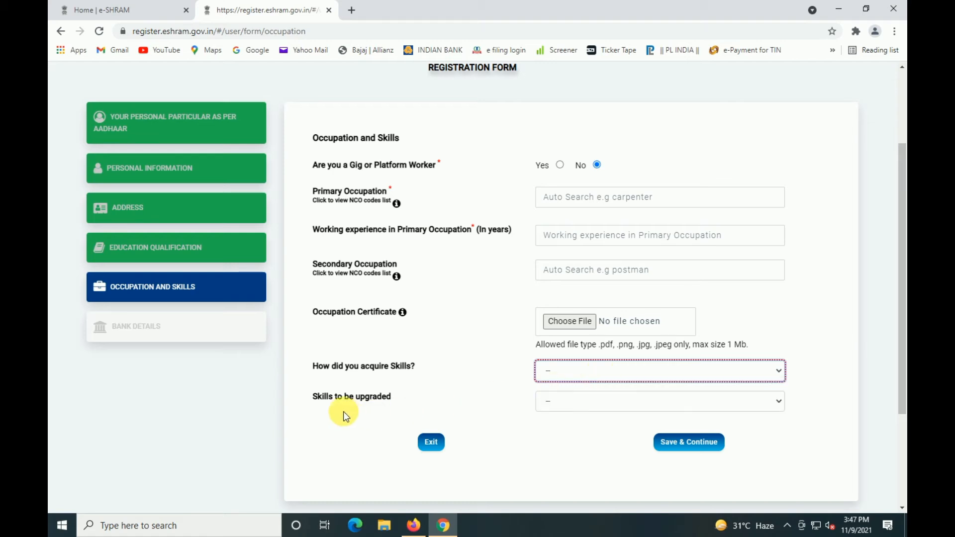
left_click(602, 407)
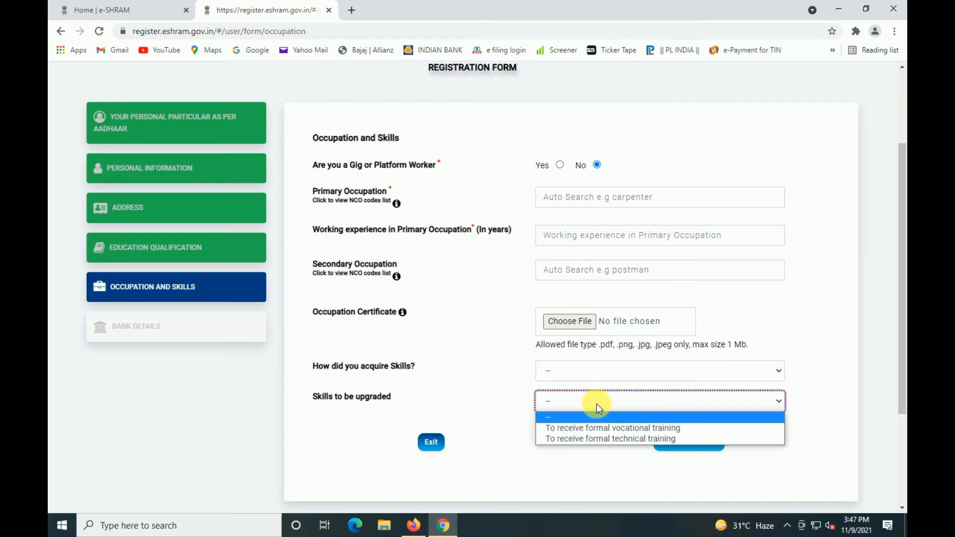
left_click(625, 405)
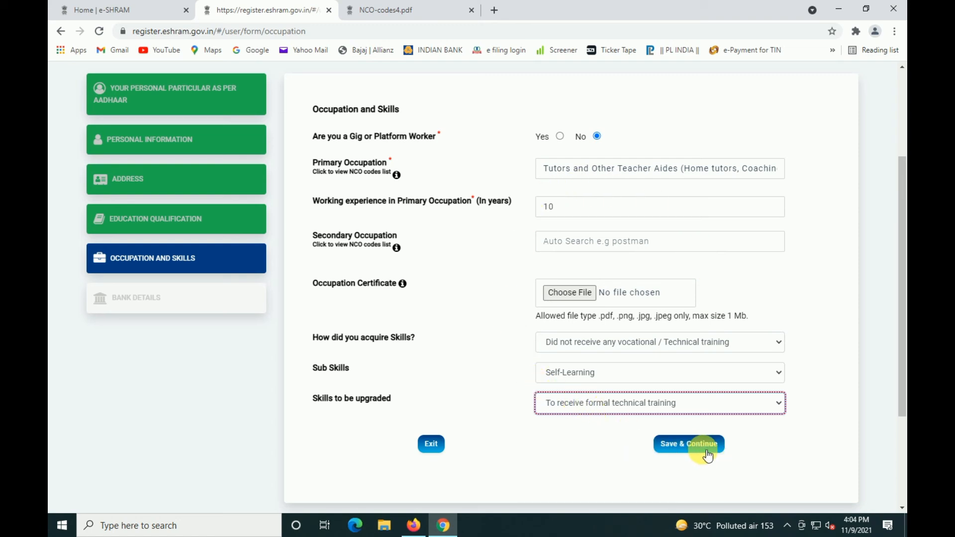
- Save the occupation details, then save the bank details to reach the Preview page
left_click(690, 448)
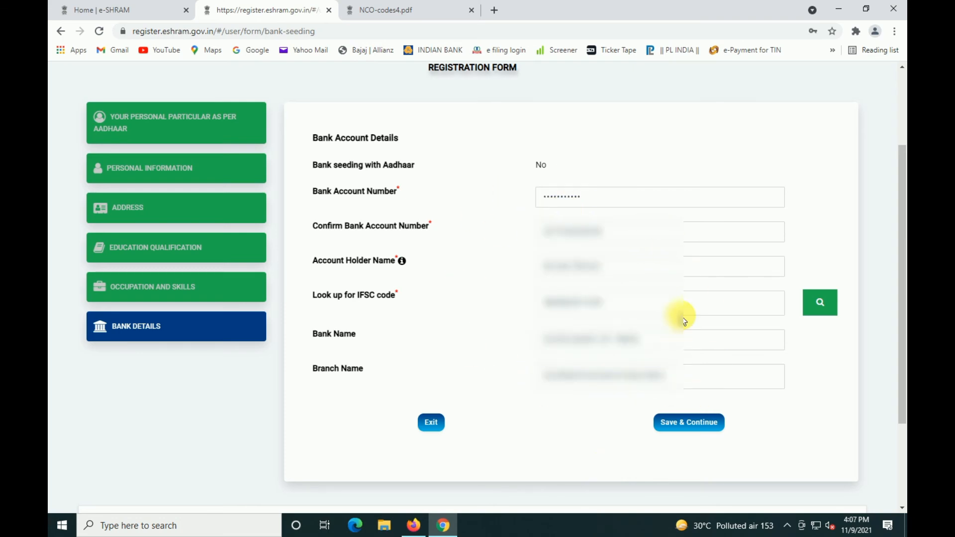
left_click(694, 433)
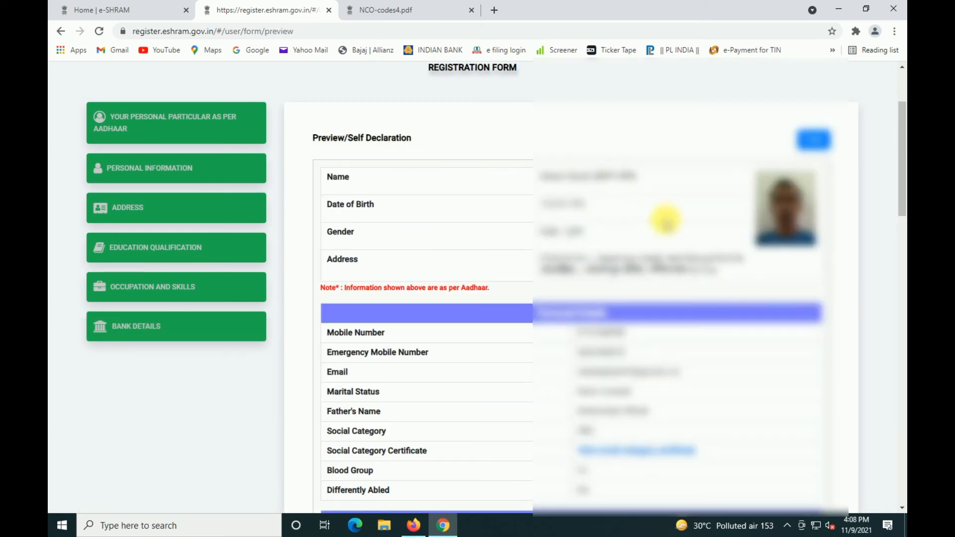
- Review the registration preview to the end and tick the 'I undertake that…' self-declaration
scroll(695, 352, "down", 2)
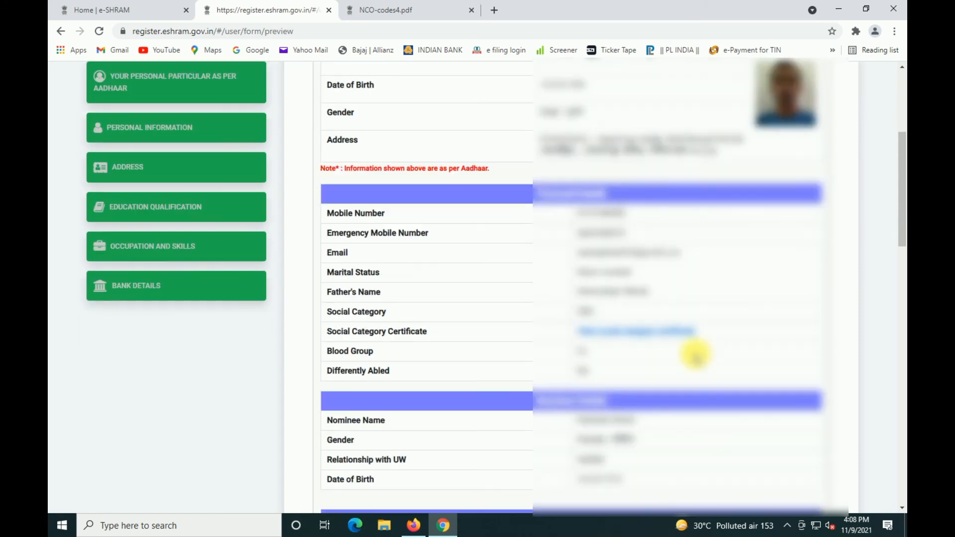
scroll(695, 354, "down", 1)
scroll(695, 356, "down", 2)
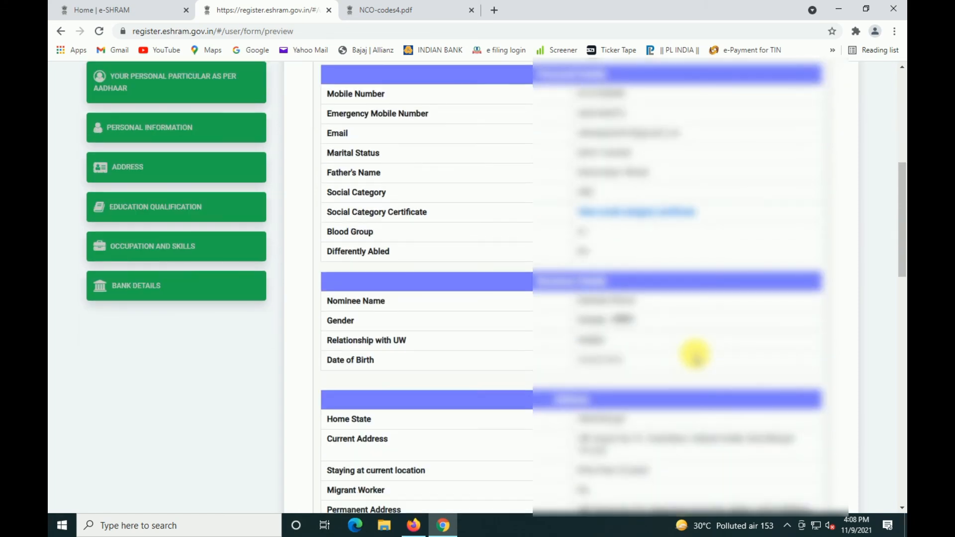
scroll(694, 357, "down", 1)
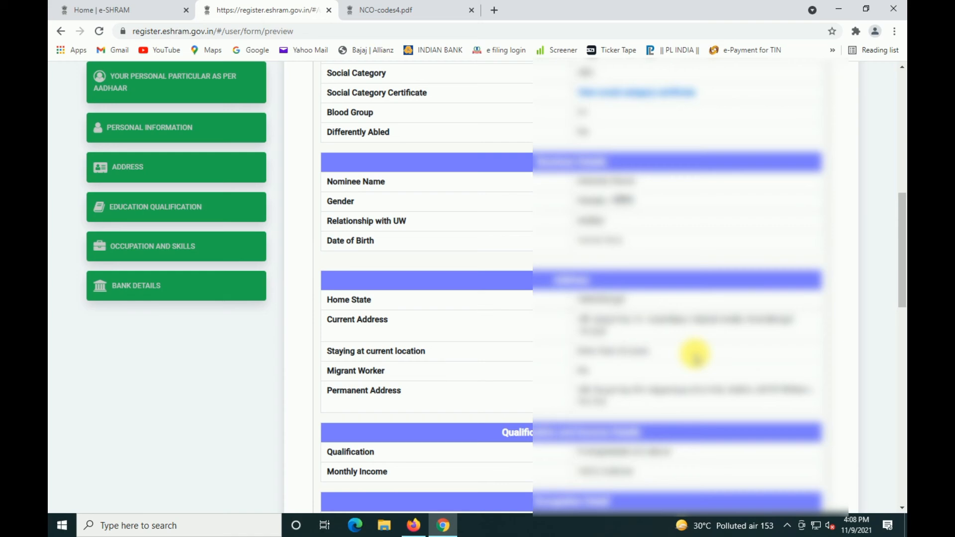
scroll(694, 354, "down", 2)
scroll(695, 354, "down", 2)
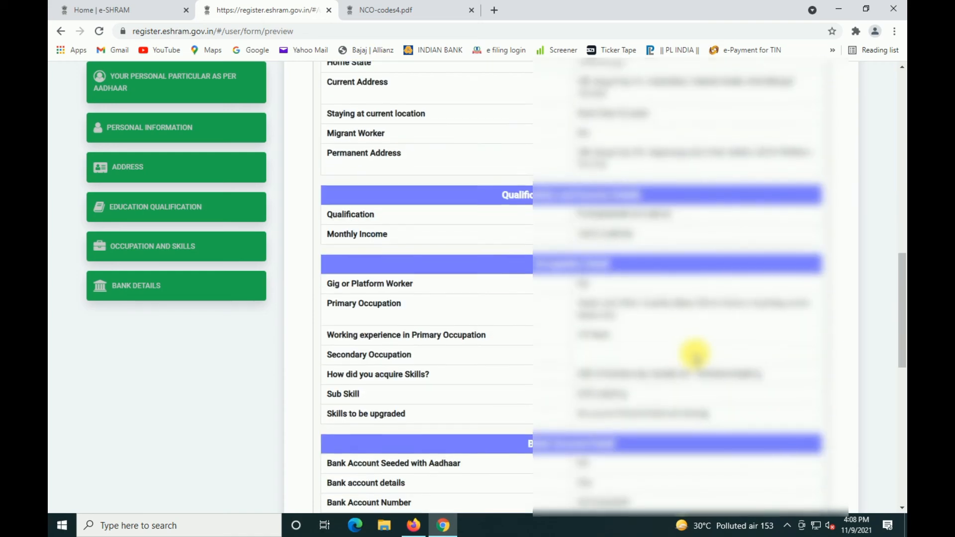
scroll(698, 354, "down", 1)
scroll(698, 357, "down", 5)
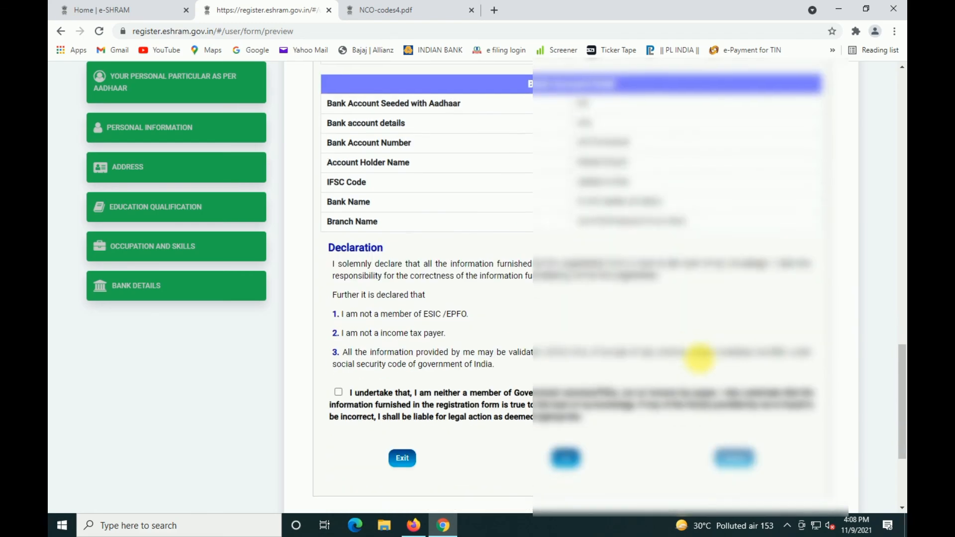
scroll(694, 354, "down", 3)
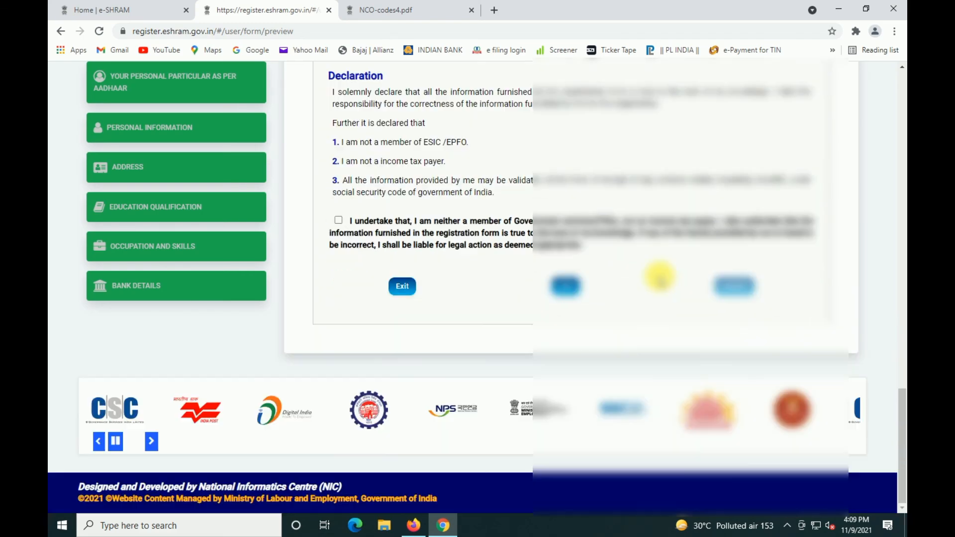
left_click(338, 221)
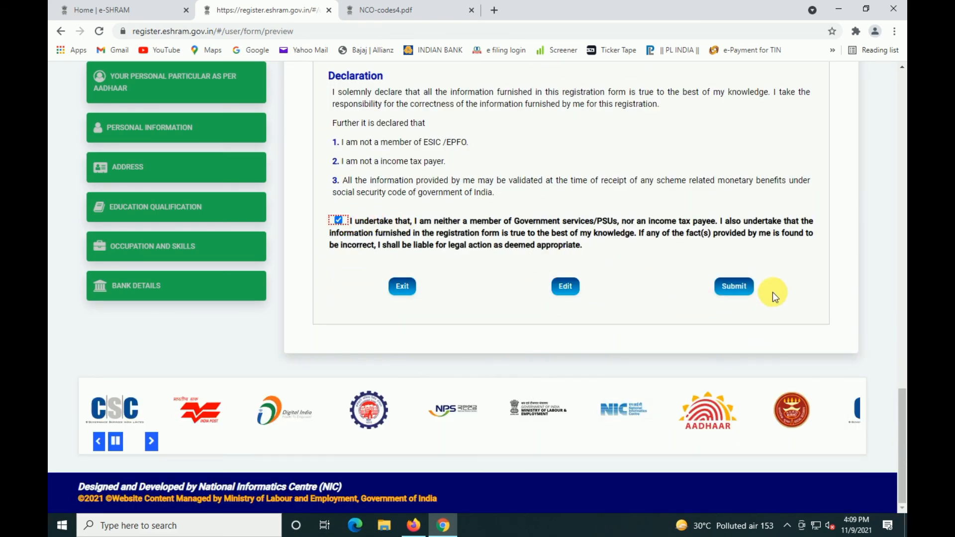
- Submit the registration, save the UAN card as uan-card.pdf and view it, then complete registration
left_click(741, 294)
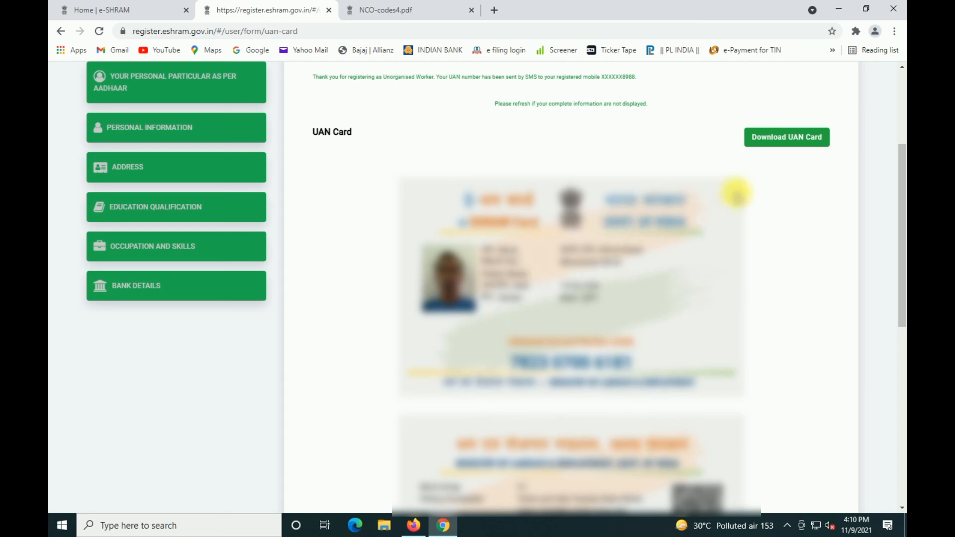
left_click(802, 145)
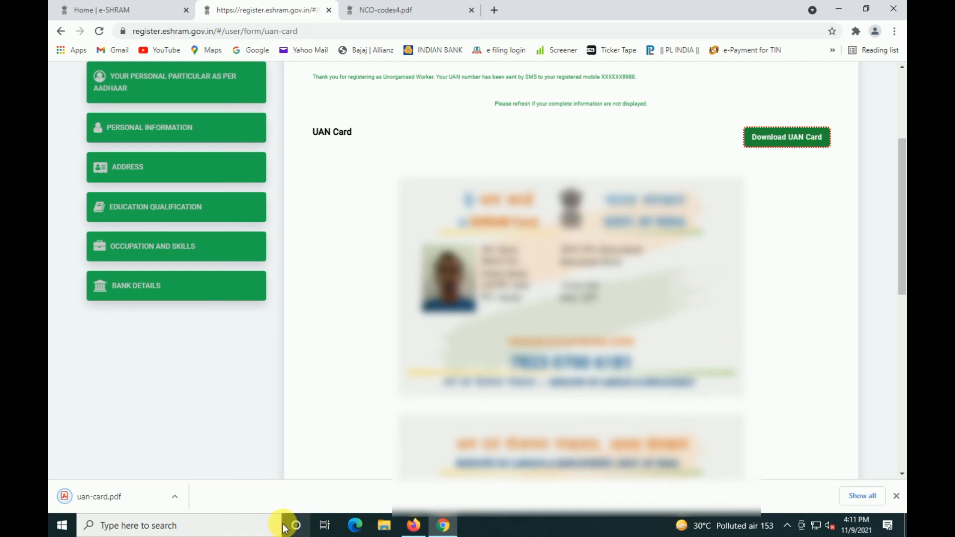
left_click(132, 501)
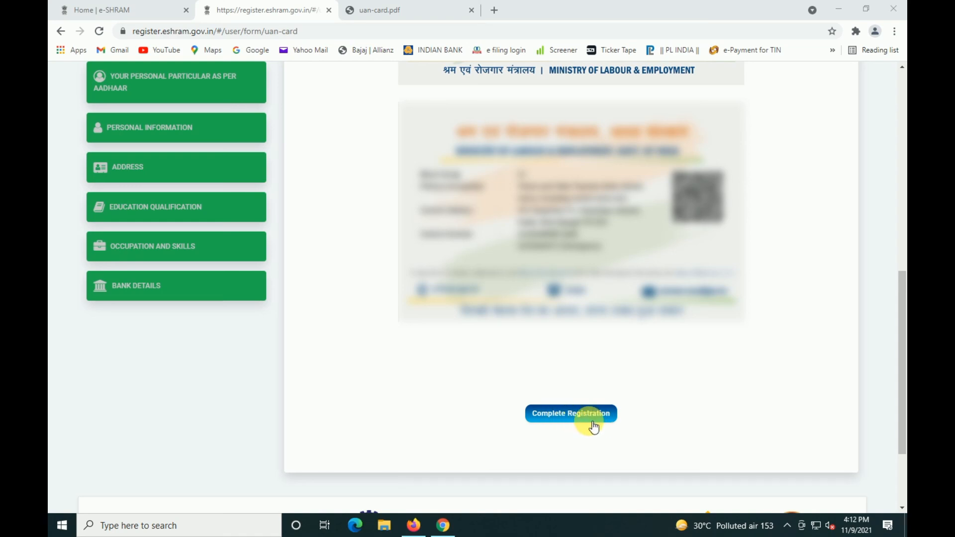
left_click(572, 413)
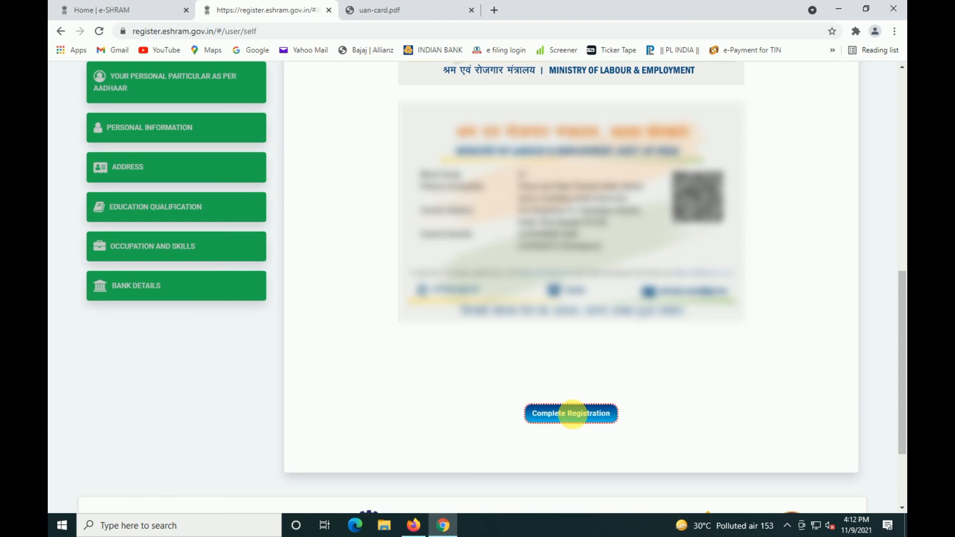